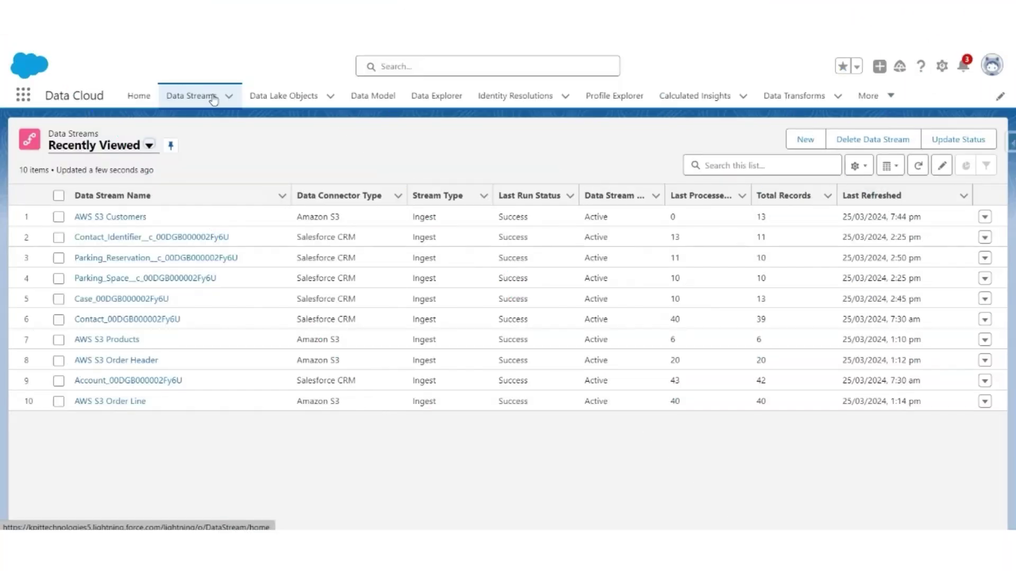
Open the AWS S3 Customers data stream and begin mapping its fields to the data model
{"action": "left_click", "coordinate": [114, 219]}
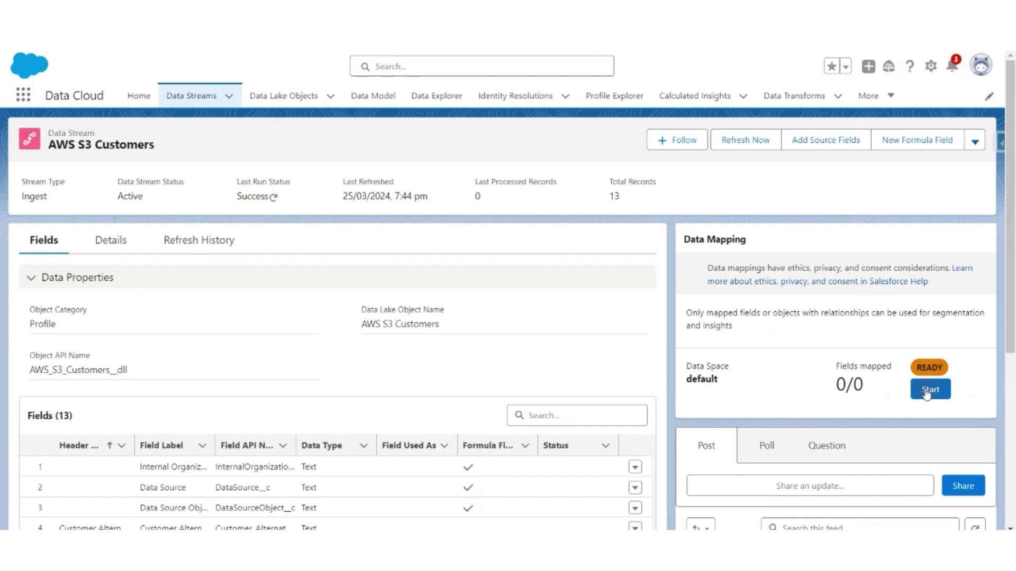
{"action": "left_click", "coordinate": [925, 392]}
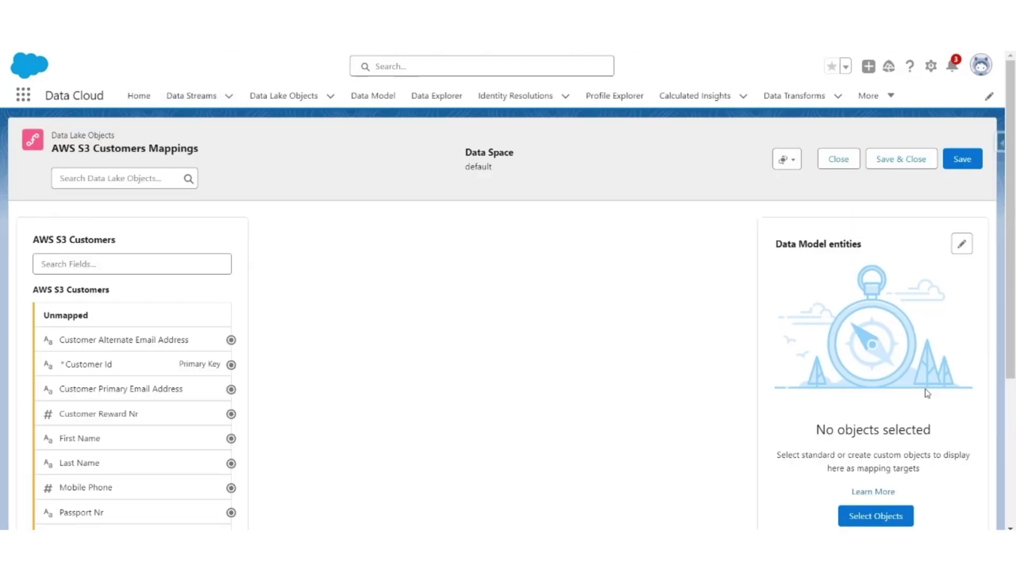
{"action": "left_click", "coordinate": [875, 518]}
Add Individual and Contact Point Phone as target data model objects
{"action": "left_click", "coordinate": [692, 439]}
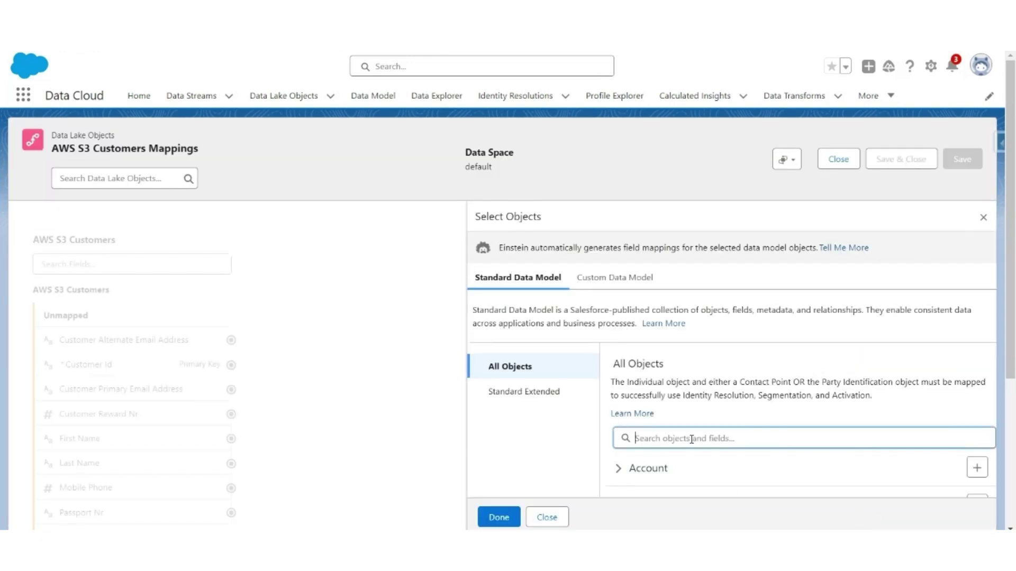
{"action": "type", "text": "Individual"}
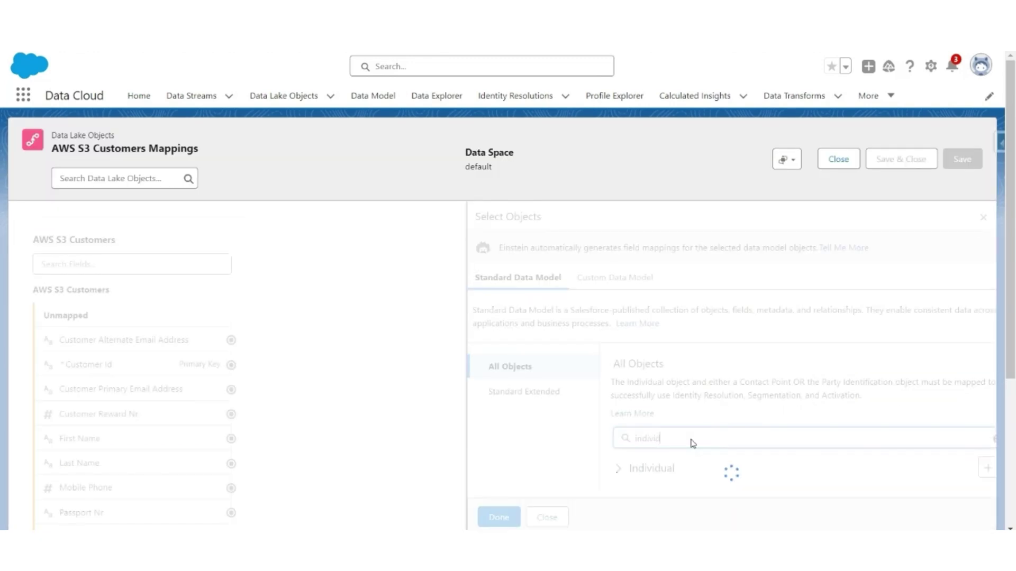
{"action": "left_click", "coordinate": [987, 468]}
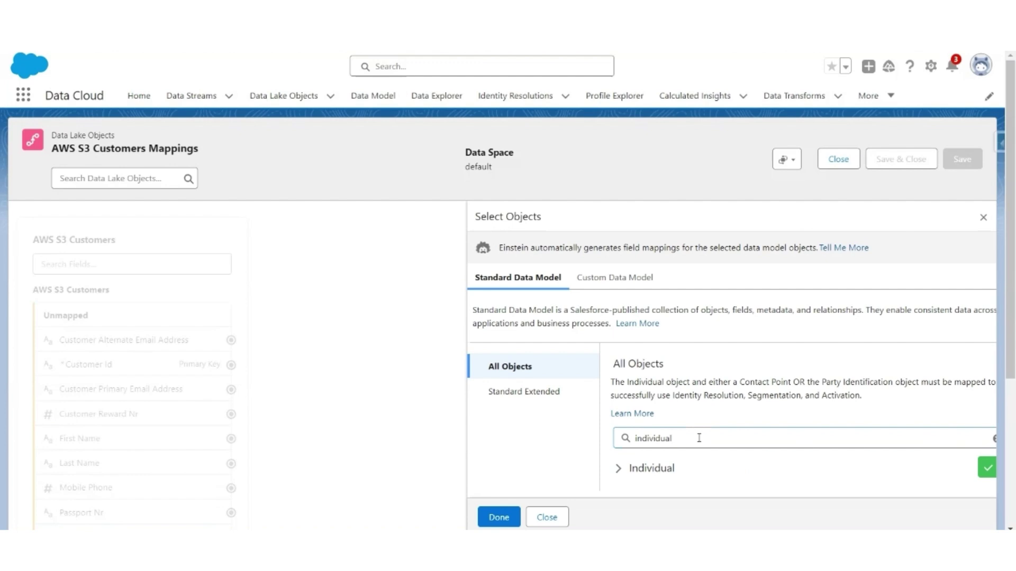
{"action": "triple_click", "coordinate": [696, 439]}
{"action": "type", "text": "contact point phone"}
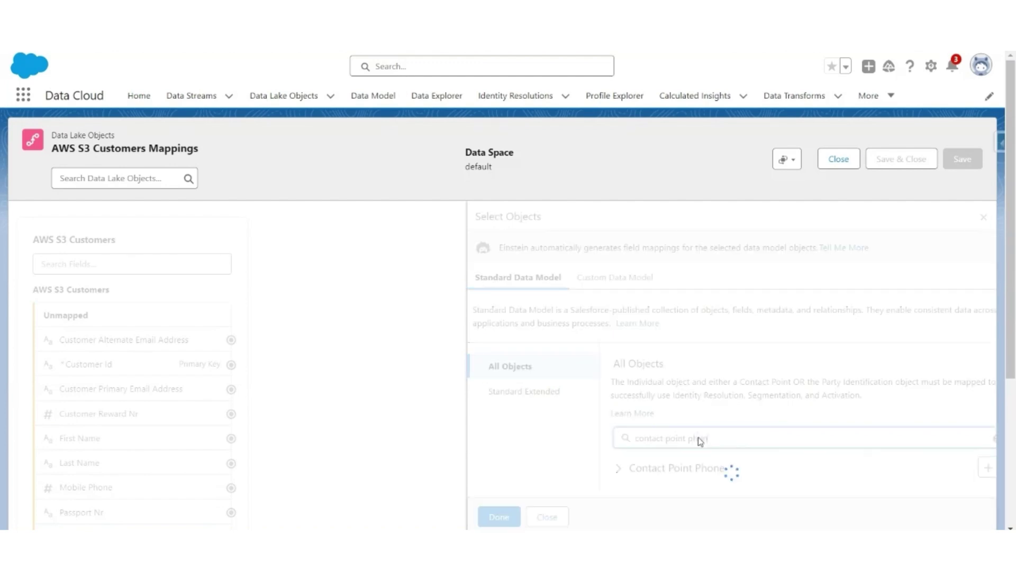
{"action": "left_click", "coordinate": [977, 467]}
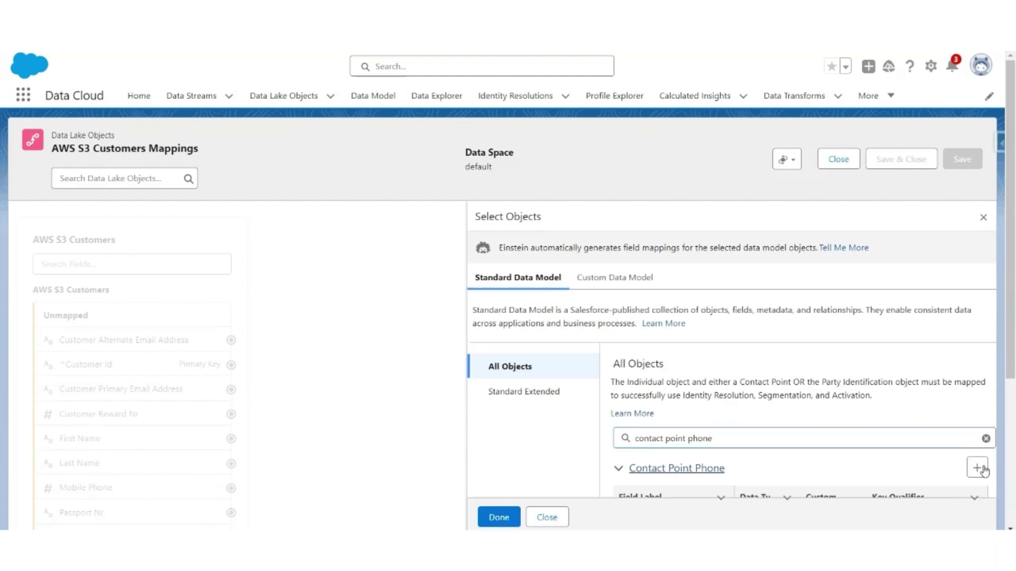
{"action": "left_click", "coordinate": [498, 518]}
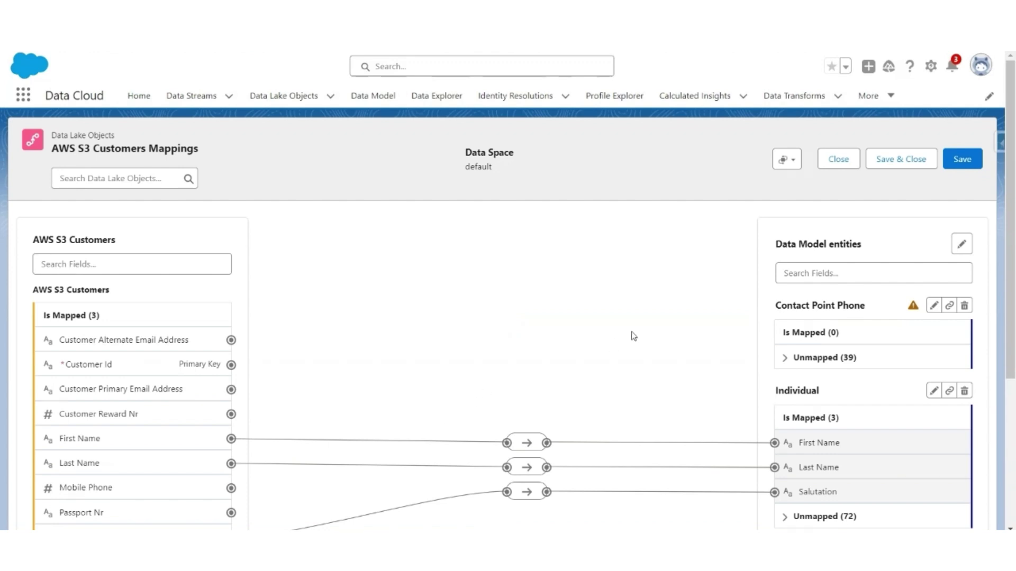
Connect the Customer Id source field to Individual Id on the Individual object
{"action": "left_click", "coordinate": [129, 365]}
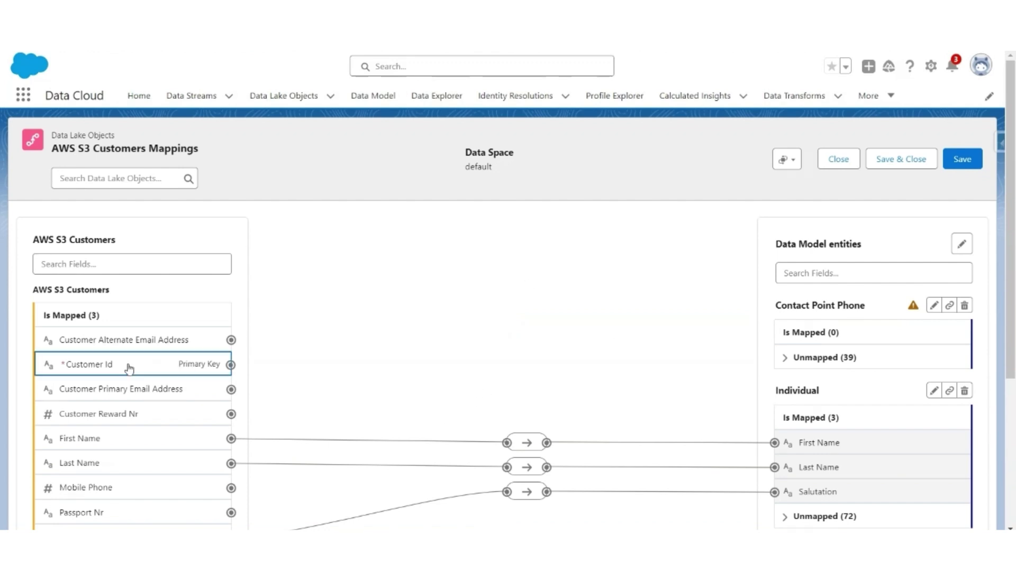
{"action": "scroll", "coordinate": [692, 431], "scroll_direction": "down", "scroll_amount": 3}
{"action": "left_click", "coordinate": [814, 381]}
{"action": "scroll", "coordinate": [682, 436], "scroll_direction": "down", "scroll_amount": 5}
{"action": "scroll", "coordinate": [684, 437], "scroll_direction": "down", "scroll_amount": 4}
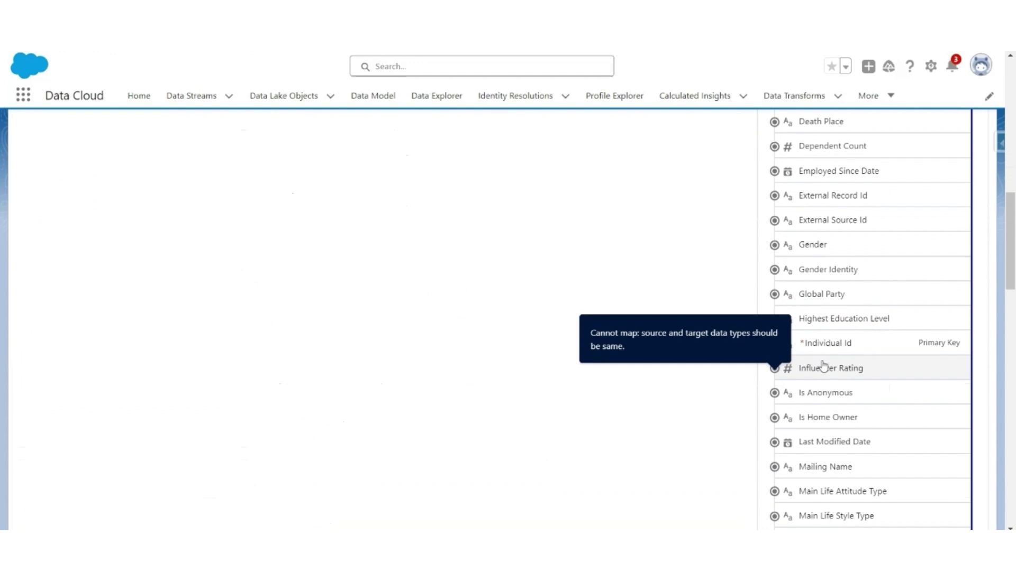
{"action": "left_click", "coordinate": [804, 341]}
{"action": "scroll", "coordinate": [531, 376], "scroll_direction": "up", "scroll_amount": 10}
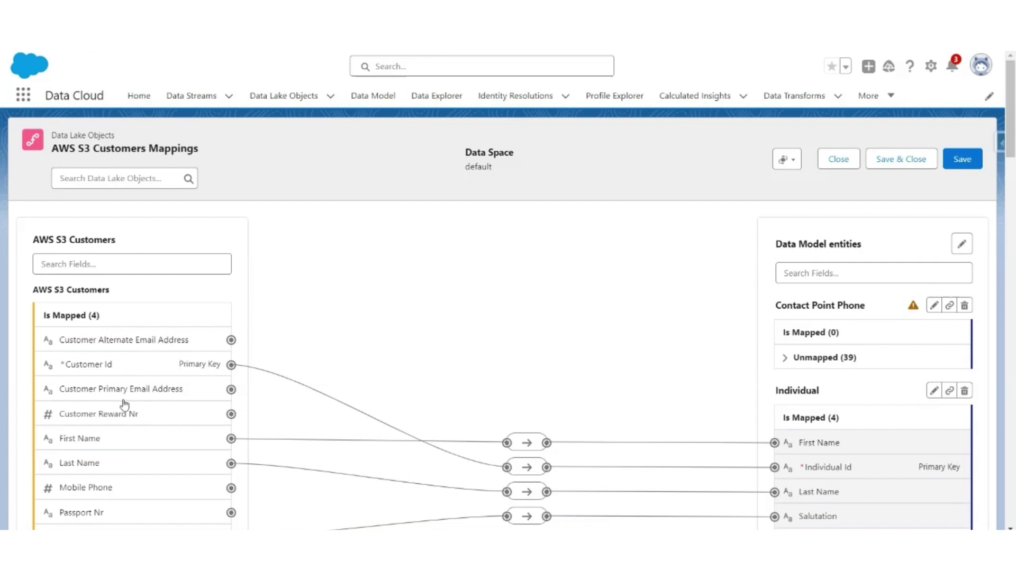
{"action": "scroll", "coordinate": [374, 297], "scroll_direction": "down", "scroll_amount": 3}
Map Mobile Phone to Contact Point Phone's Formatted E164 Phone Number
{"action": "left_click", "coordinate": [98, 359]}
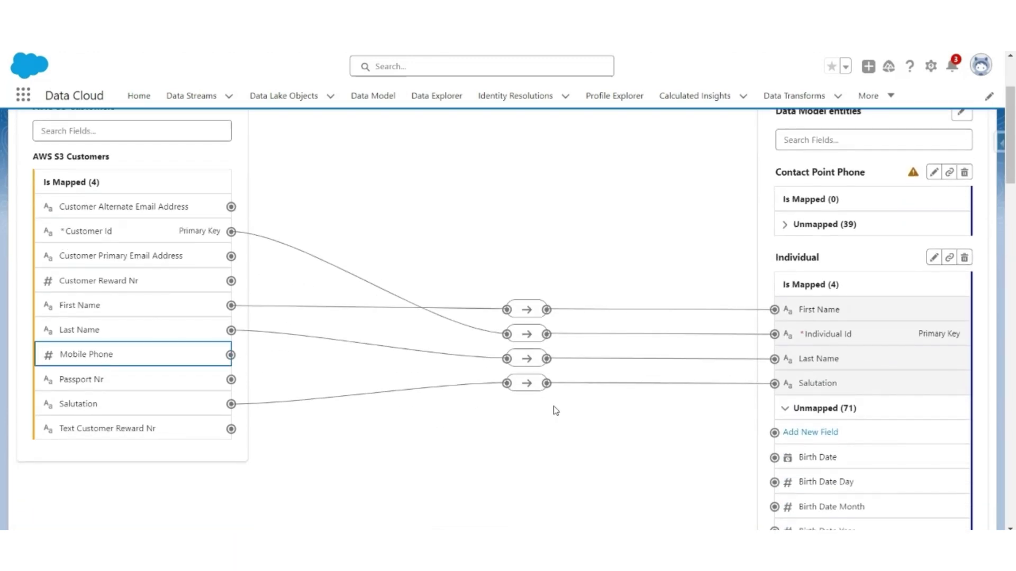
{"action": "left_click", "coordinate": [843, 224]}
{"action": "scroll", "coordinate": [664, 323], "scroll_direction": "down", "scroll_amount": 10}
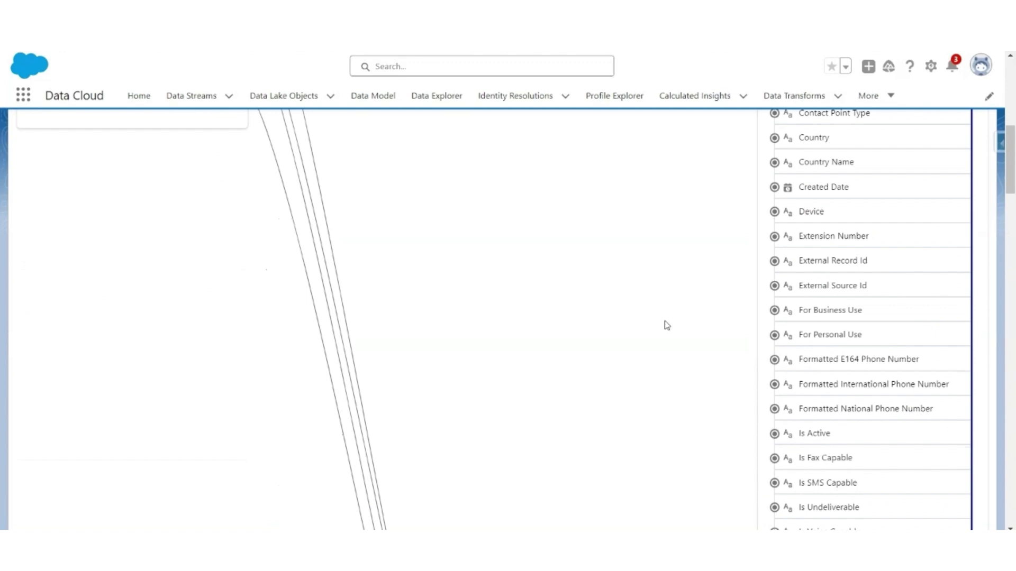
{"action": "scroll", "coordinate": [665, 321], "scroll_direction": "up", "scroll_amount": 4}
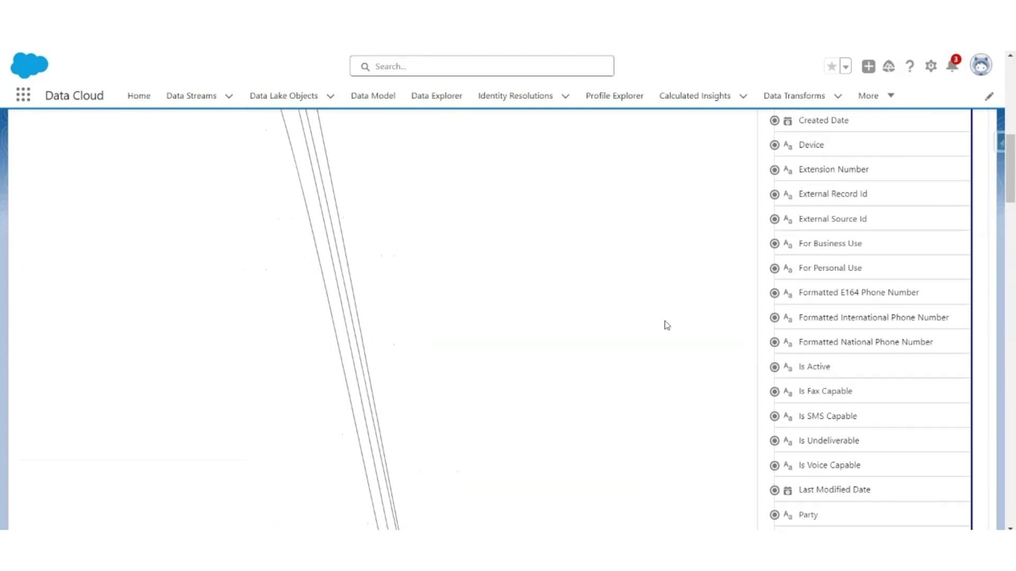
{"action": "left_click", "coordinate": [845, 299]}
{"action": "scroll", "coordinate": [583, 336], "scroll_direction": "up", "scroll_amount": 11}
{"action": "scroll", "coordinate": [381, 286], "scroll_direction": "down", "scroll_amount": 3}
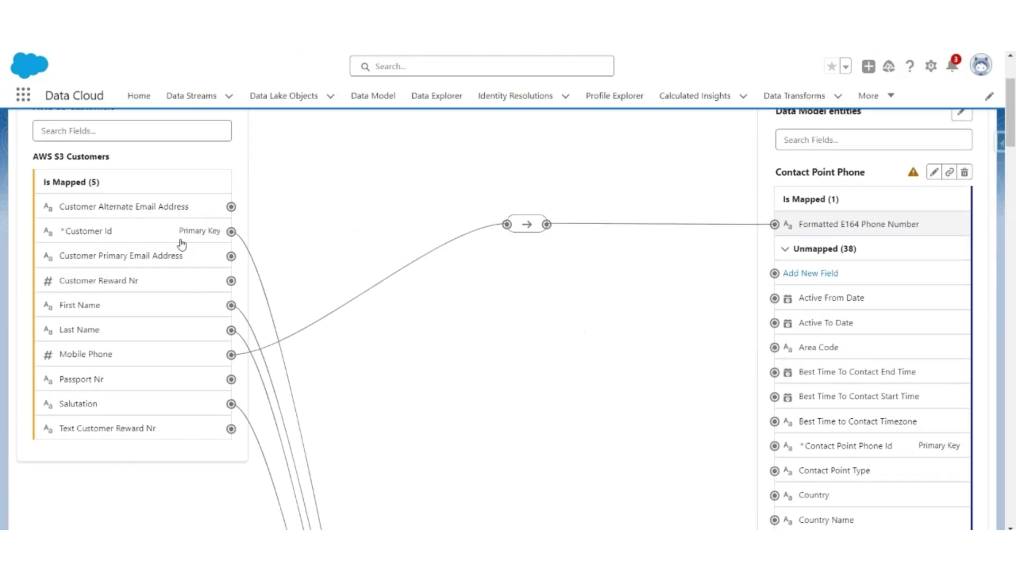
Map Customer Id to both Contact Point Phone Id and Party on Contact Point Phone
{"action": "left_click", "coordinate": [165, 239]}
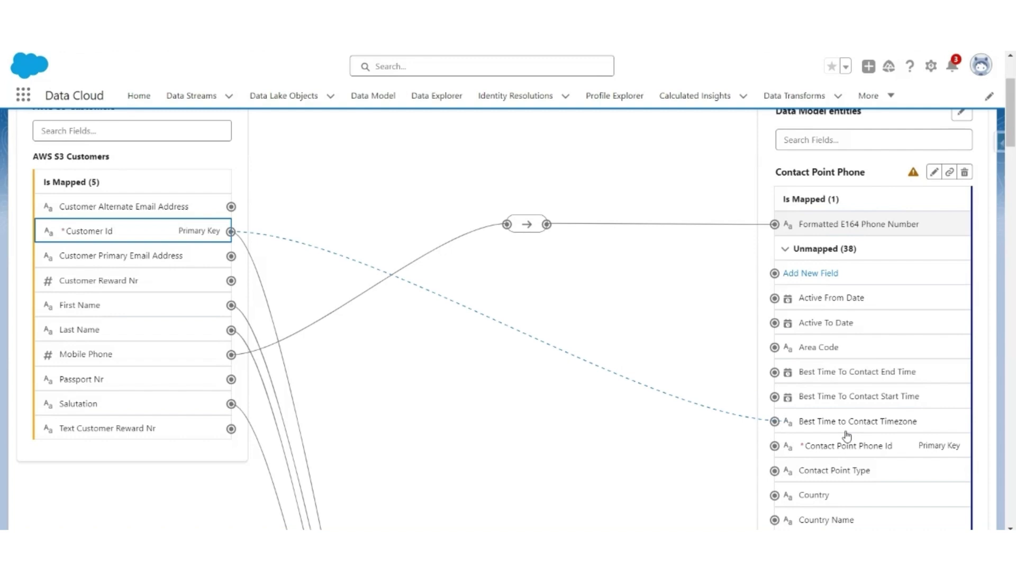
{"action": "left_click", "coordinate": [862, 449]}
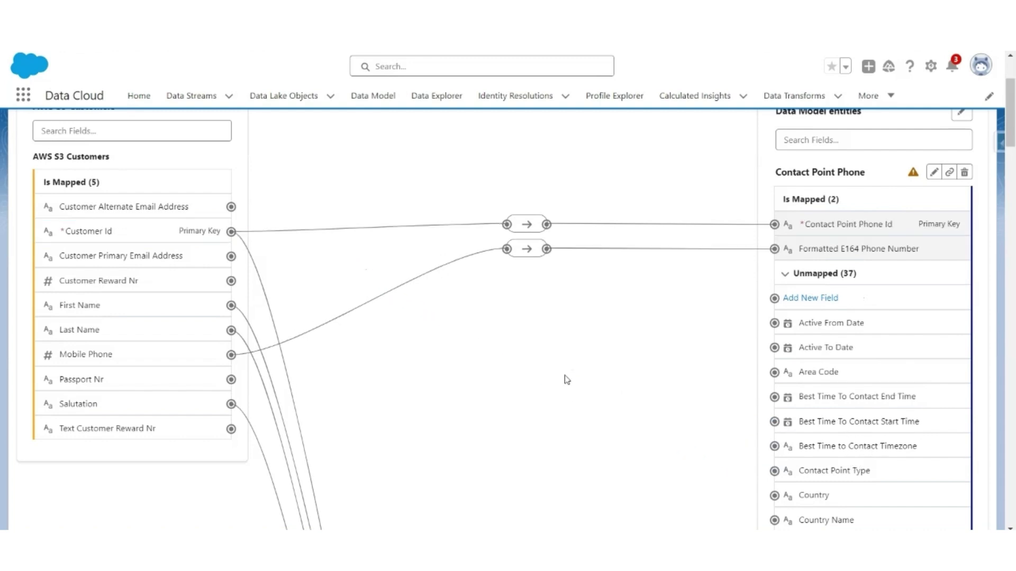
{"action": "left_click", "coordinate": [913, 174]}
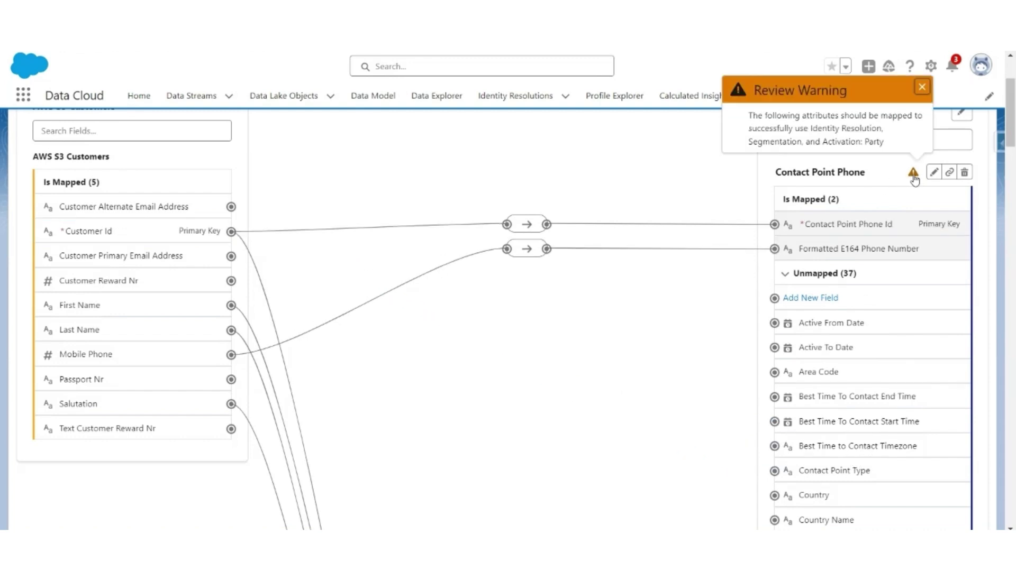
{"action": "left_click", "coordinate": [106, 231]}
{"action": "scroll", "coordinate": [637, 354], "scroll_direction": "down", "scroll_amount": 7}
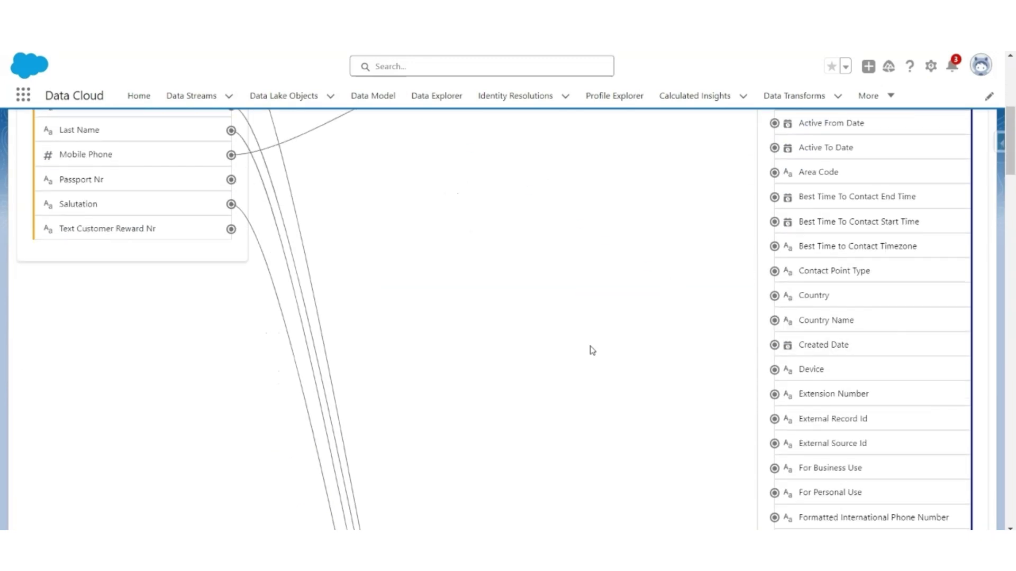
{"action": "scroll", "coordinate": [635, 352], "scroll_direction": "down", "scroll_amount": 2}
{"action": "left_click", "coordinate": [809, 390]}
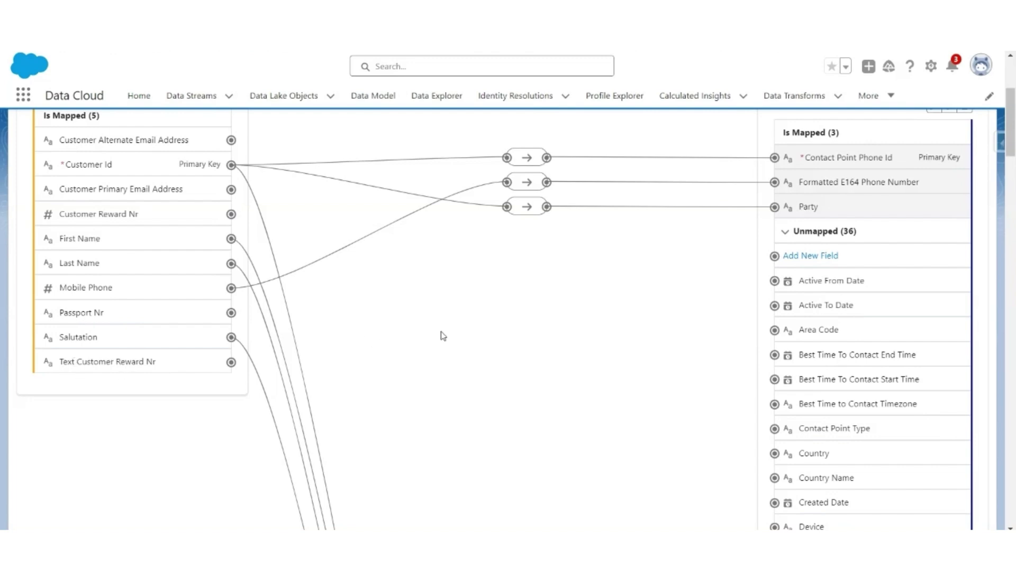
{"action": "scroll", "coordinate": [443, 336], "scroll_direction": "up", "scroll_amount": 3}
{"action": "scroll", "coordinate": [460, 258], "scroll_direction": "up", "scroll_amount": 2}
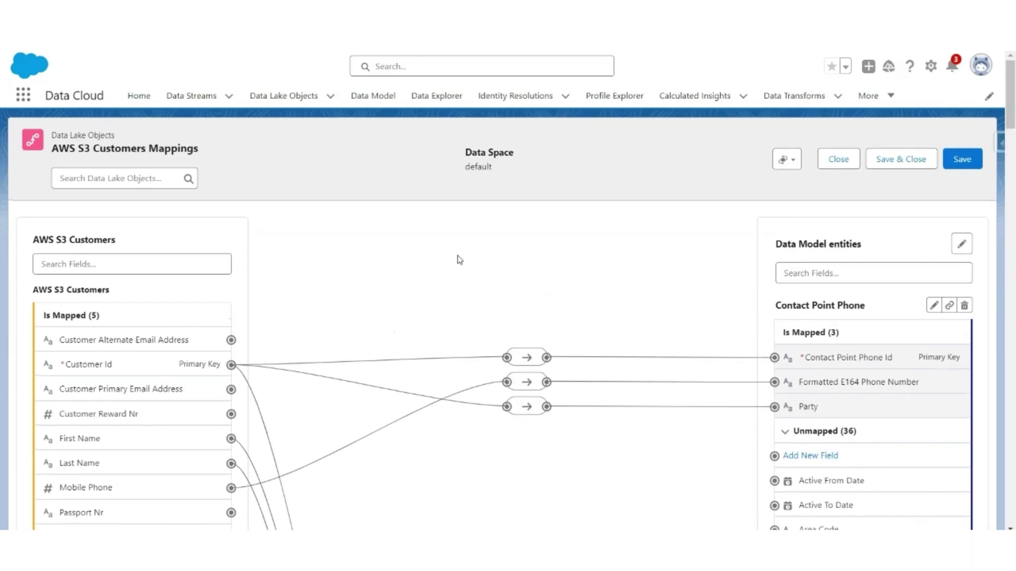
Save and close the AWS S3 Customers mappings, then go to the Data Lake Objects list
{"action": "left_click", "coordinate": [922, 165]}
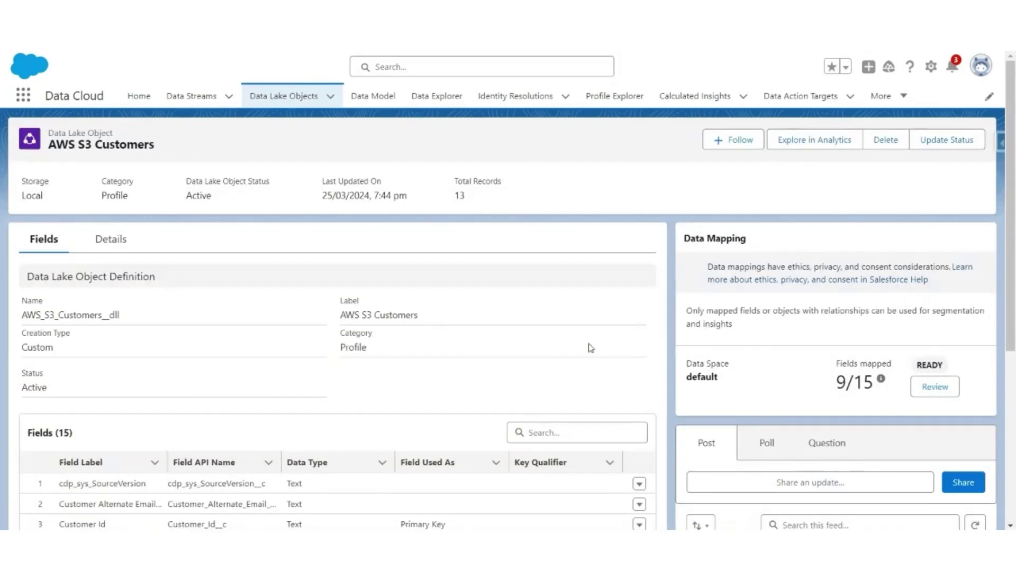
{"action": "left_click", "coordinate": [292, 101]}
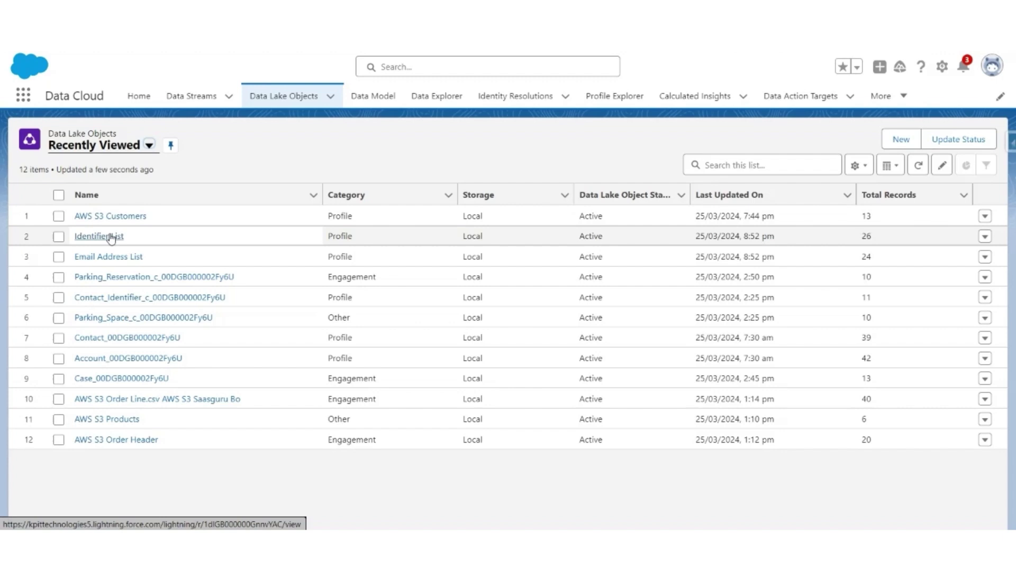
{"action": "left_click", "coordinate": [878, 97]}
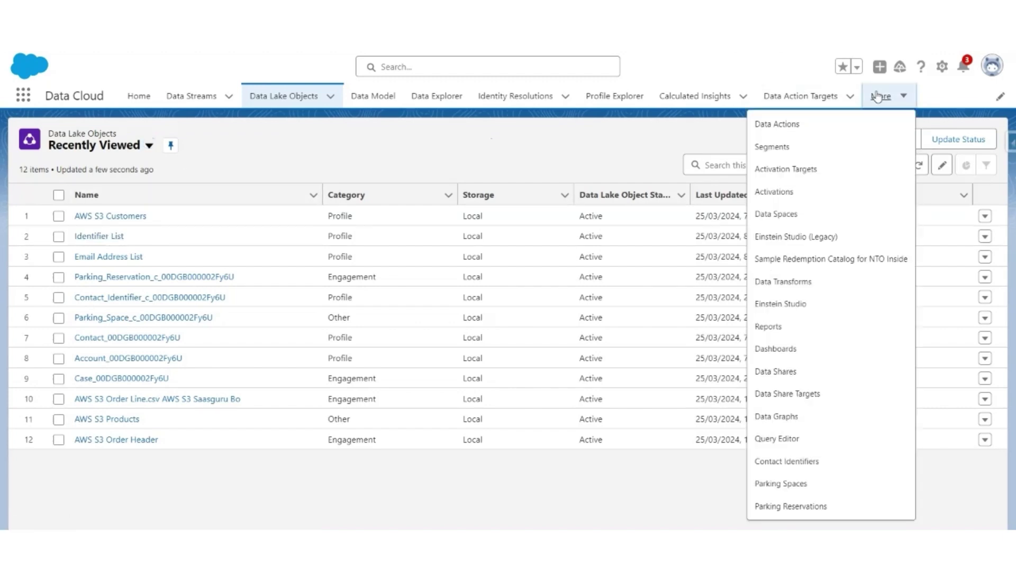
In the default data space, add both custom data lake objects without filters and save
{"action": "left_click", "coordinate": [791, 214]}
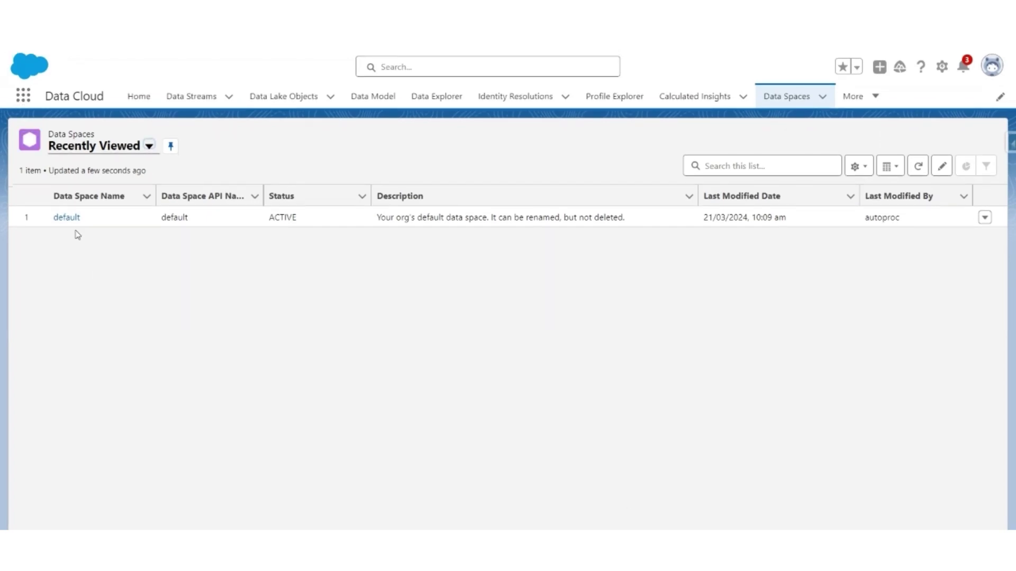
{"action": "left_click", "coordinate": [71, 219]}
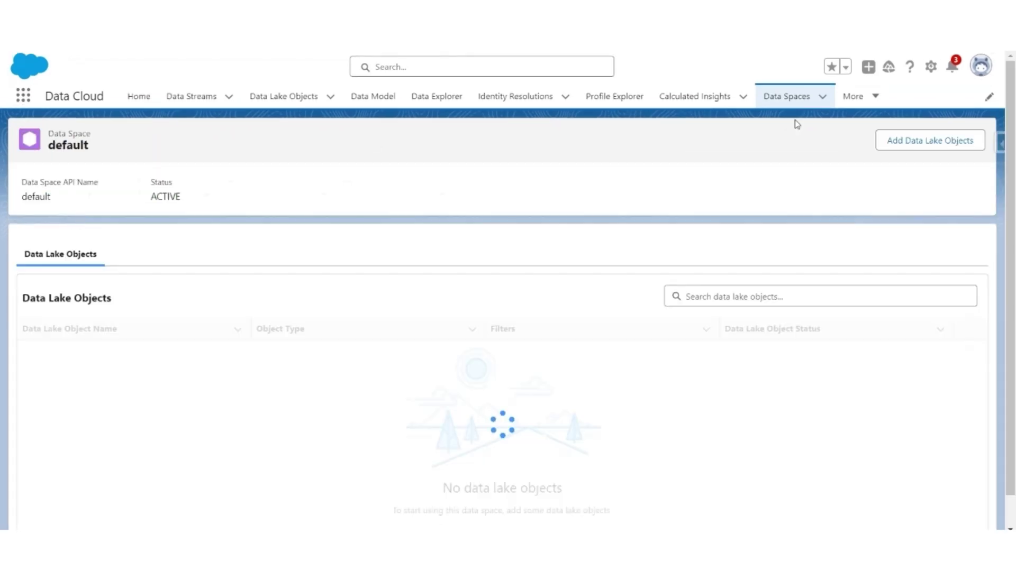
{"action": "left_click", "coordinate": [930, 142]}
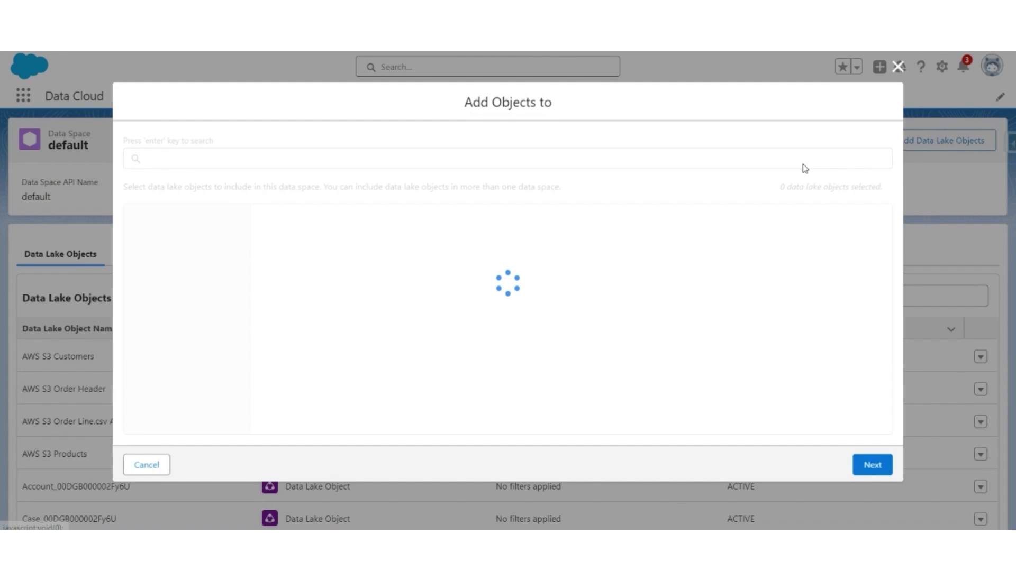
{"action": "left_click", "coordinate": [260, 216]}
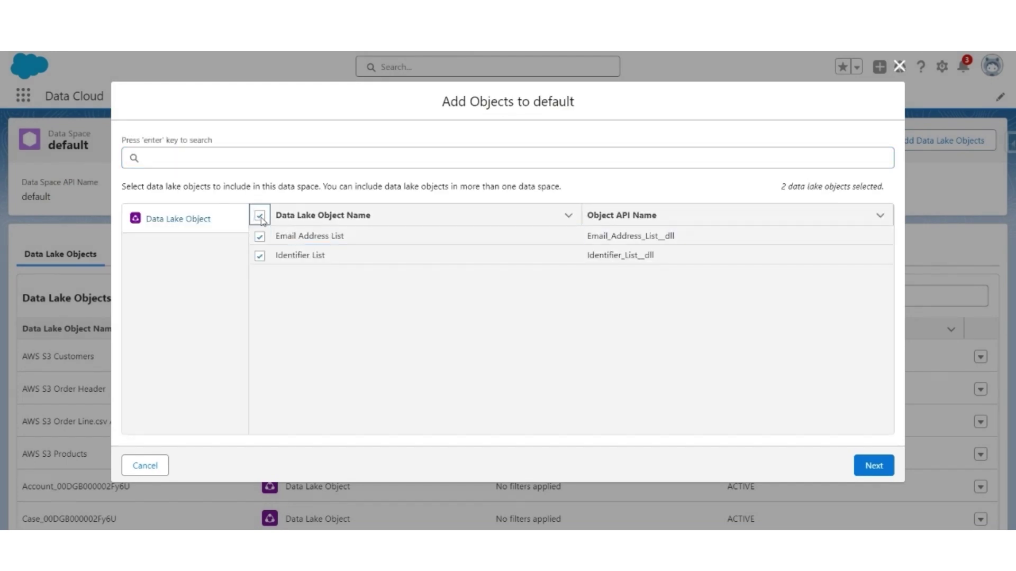
{"action": "left_click", "coordinate": [868, 466]}
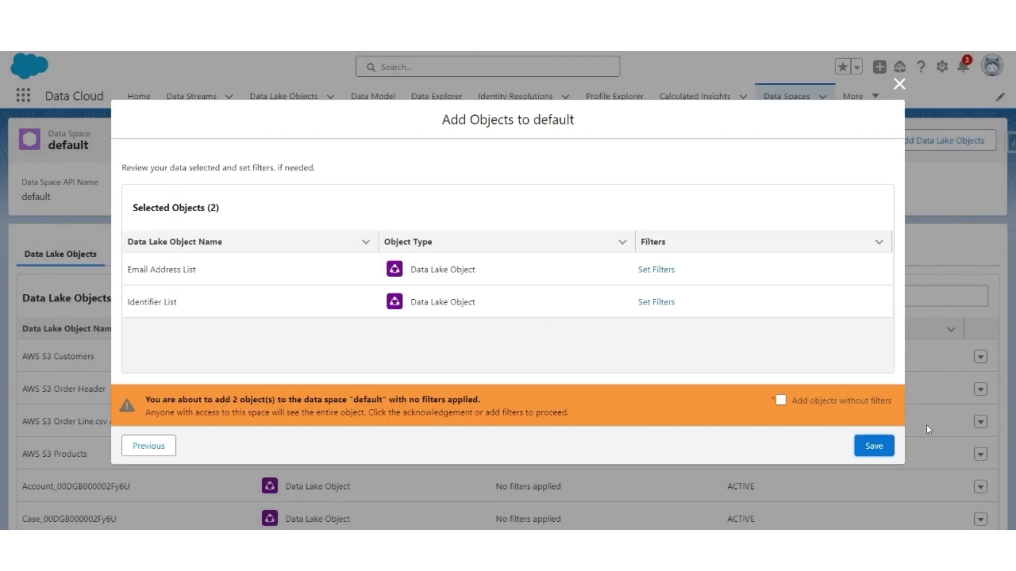
{"action": "left_click", "coordinate": [781, 400]}
{"action": "left_click", "coordinate": [874, 450]}
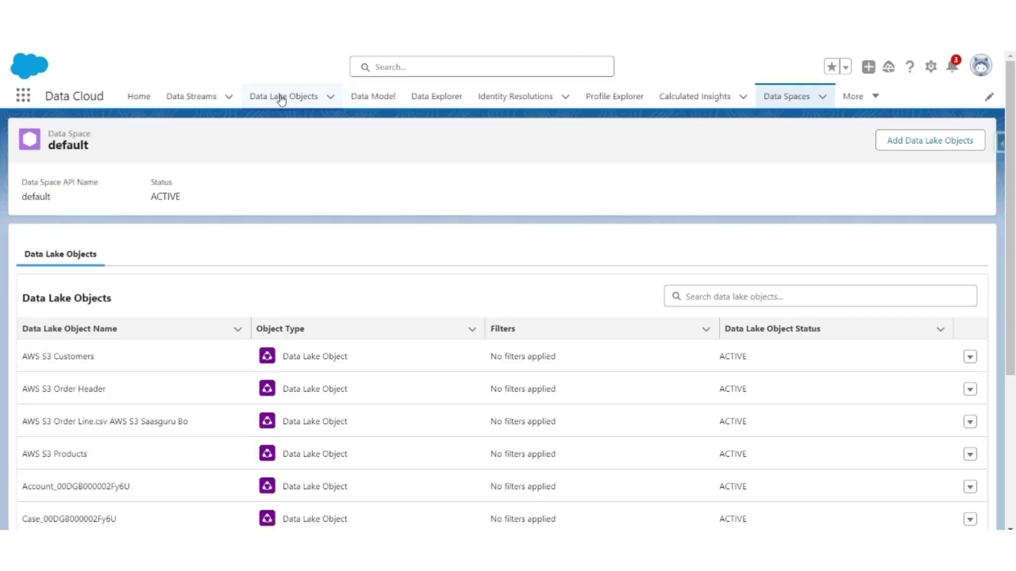
Open the Identifier List data lake object and begin choosing data model objects to map to
{"action": "left_click", "coordinate": [280, 97]}
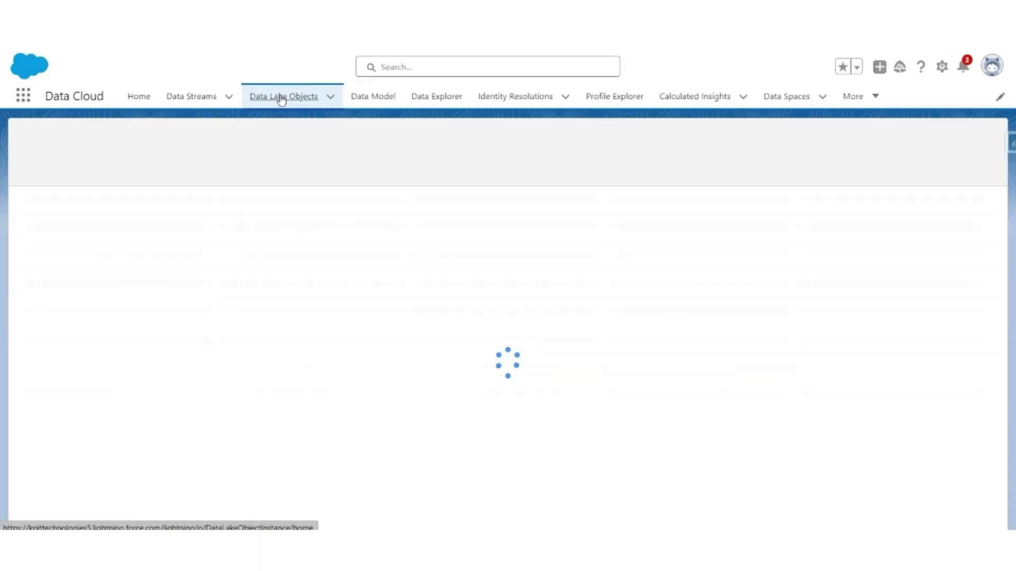
{"action": "left_click", "coordinate": [100, 217]}
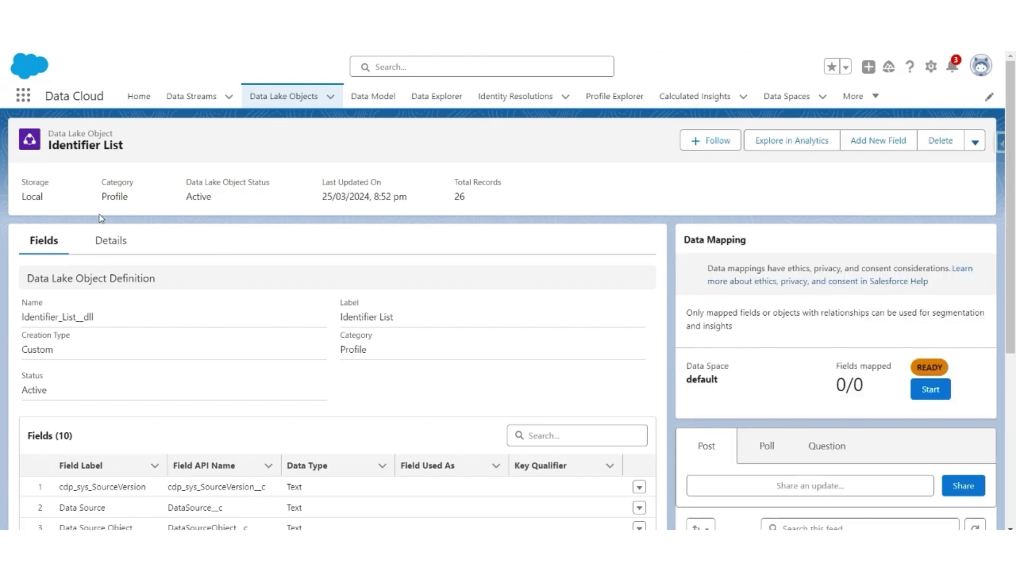
{"action": "left_click", "coordinate": [930, 390]}
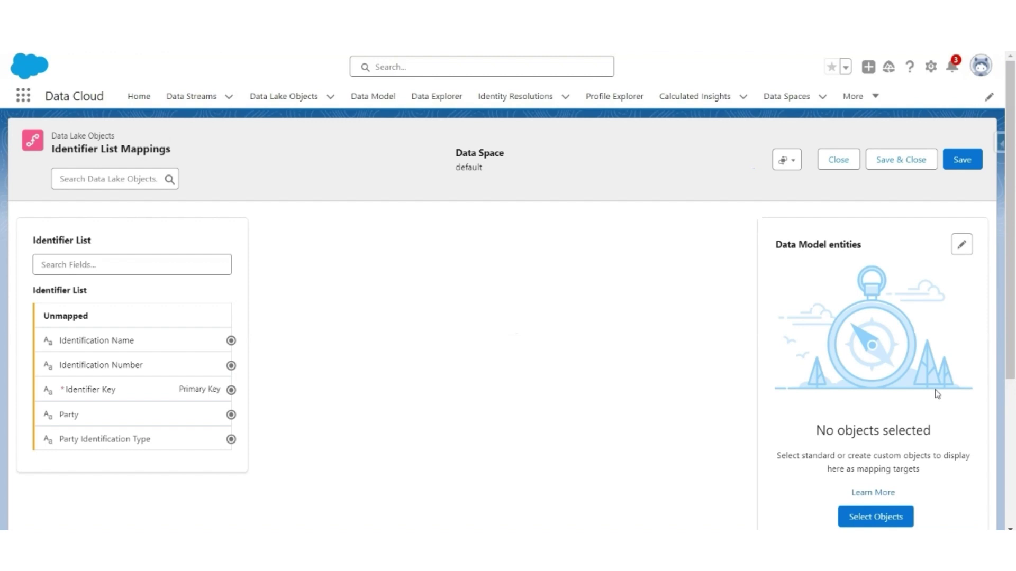
{"action": "left_click", "coordinate": [875, 517]}
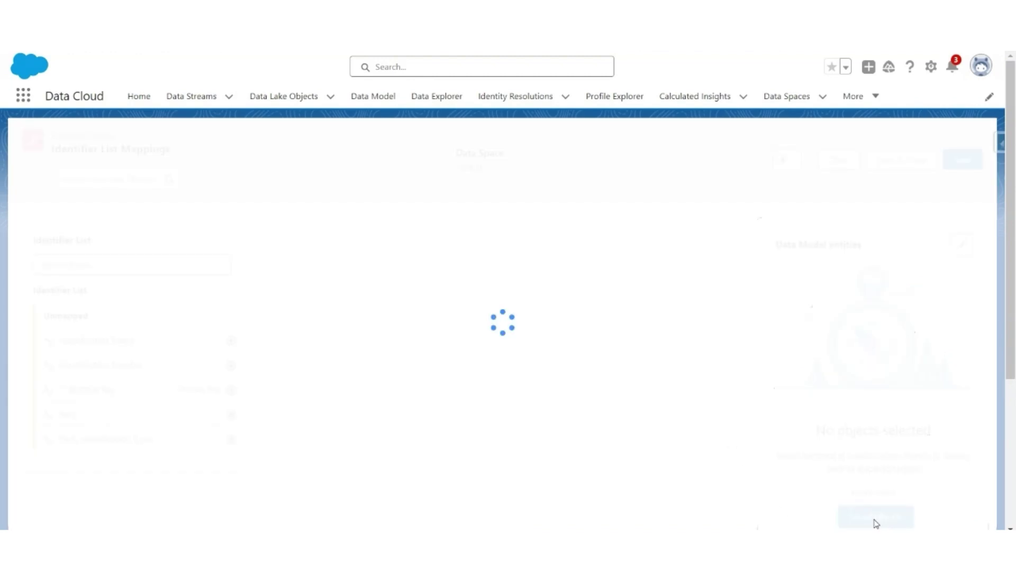
Add Party Identification as the mapping target for Identifier List
{"action": "left_click", "coordinate": [715, 440]}
{"action": "type", "text": "party ide"}
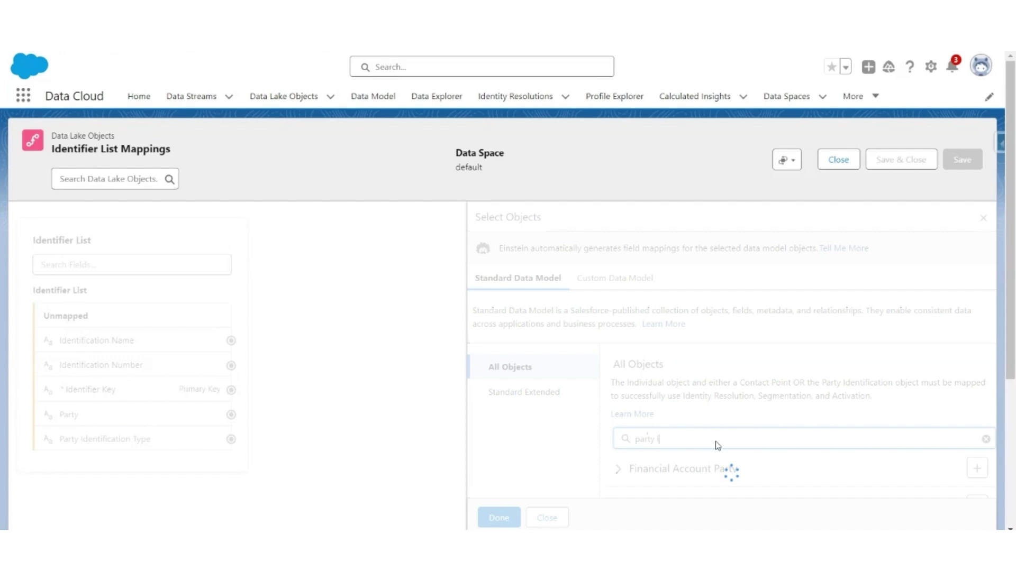
{"action": "left_click", "coordinate": [986, 473]}
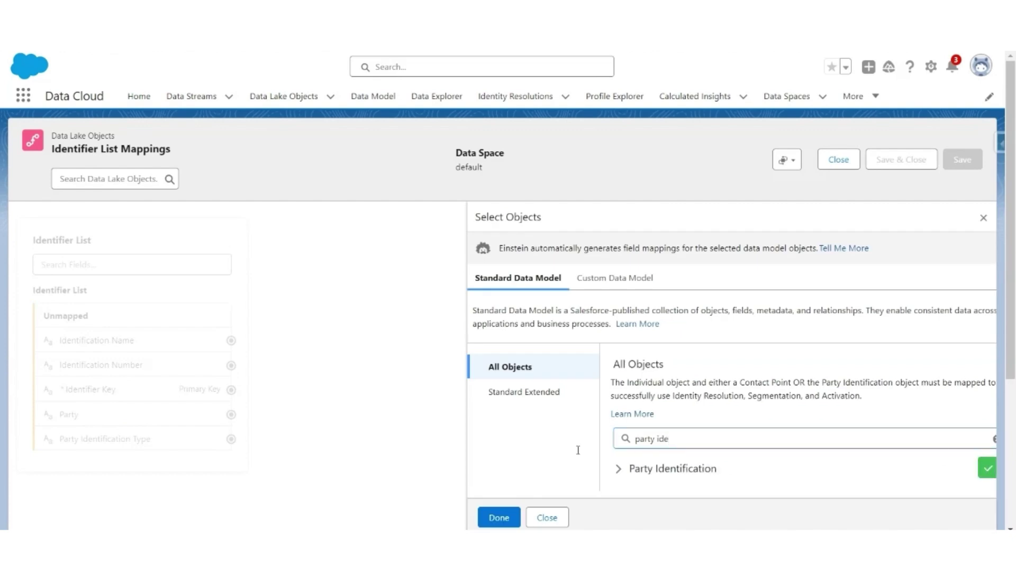
{"action": "left_click", "coordinate": [499, 519]}
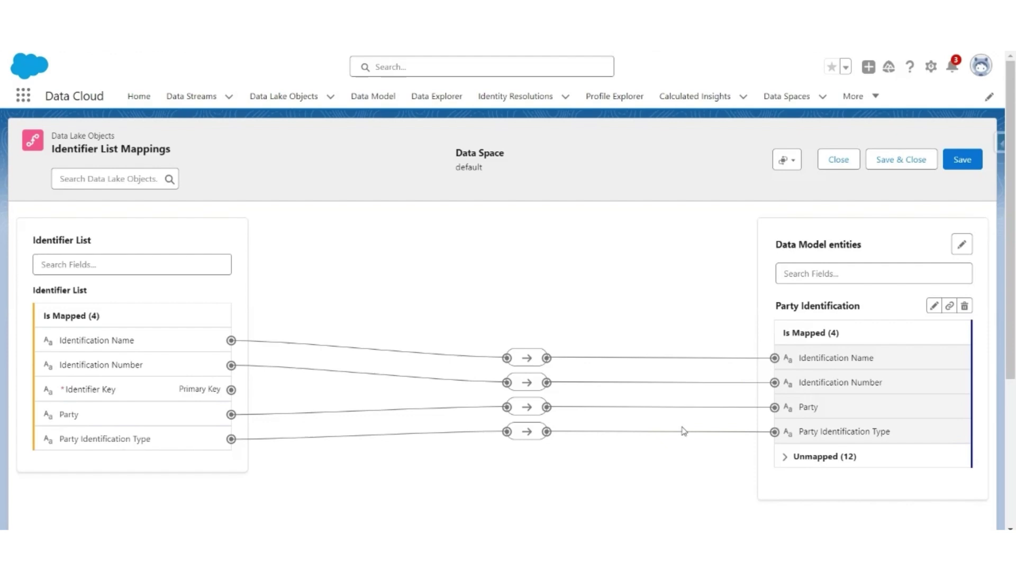
Map Identifier Key to Party Identification Id and save the mappings
{"action": "left_click", "coordinate": [821, 461]}
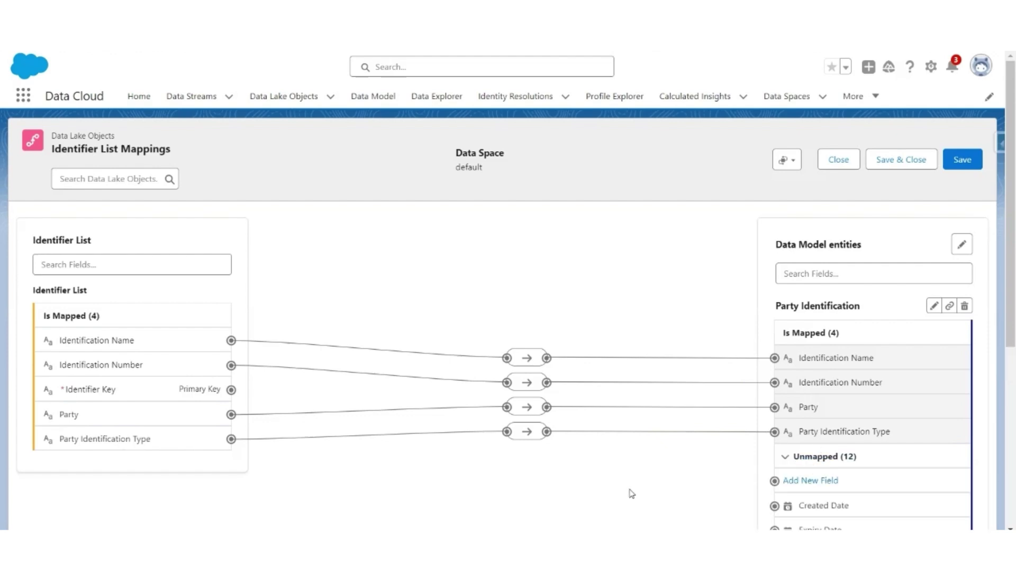
{"action": "left_click", "coordinate": [121, 394]}
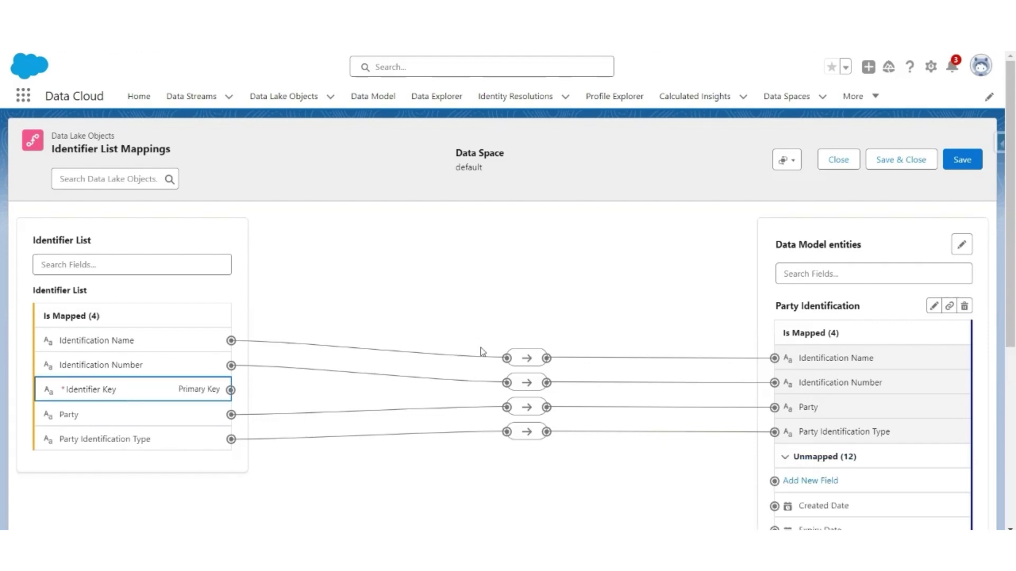
{"action": "scroll", "coordinate": [482, 352], "scroll_direction": "down", "scroll_amount": 5}
{"action": "left_click", "coordinate": [829, 403]}
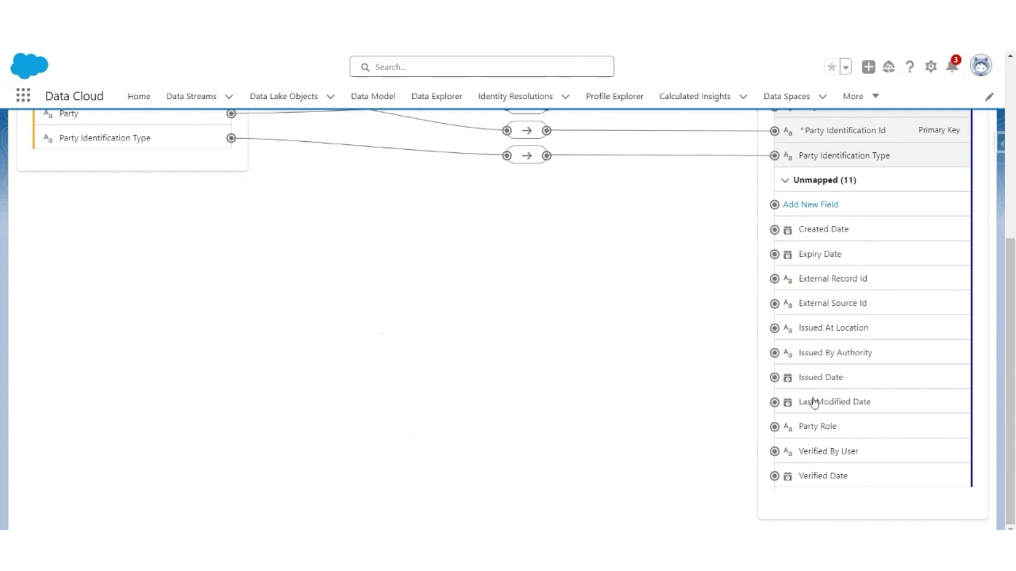
{"action": "scroll", "coordinate": [577, 365], "scroll_direction": "up", "scroll_amount": 5}
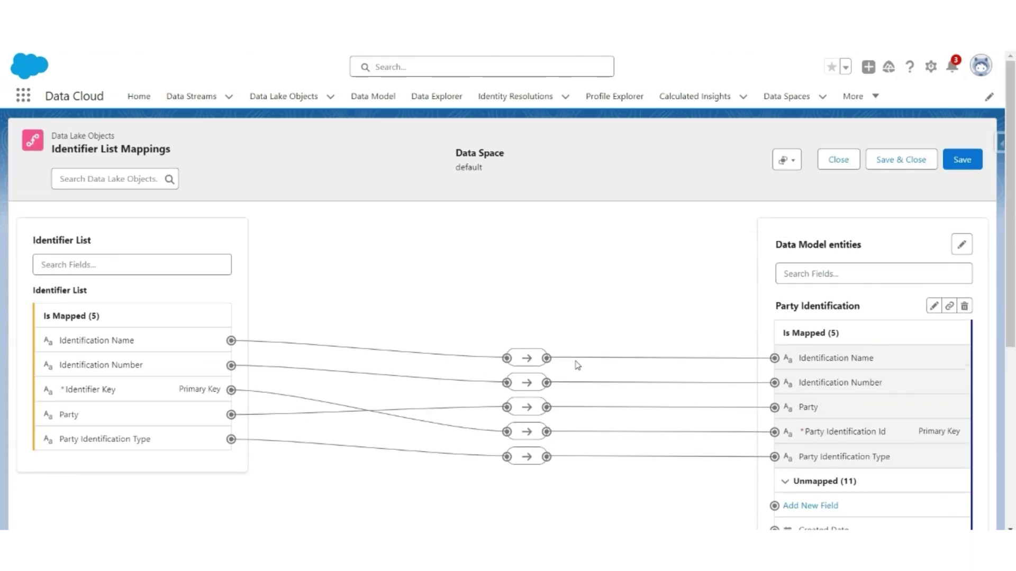
{"action": "left_click", "coordinate": [902, 167]}
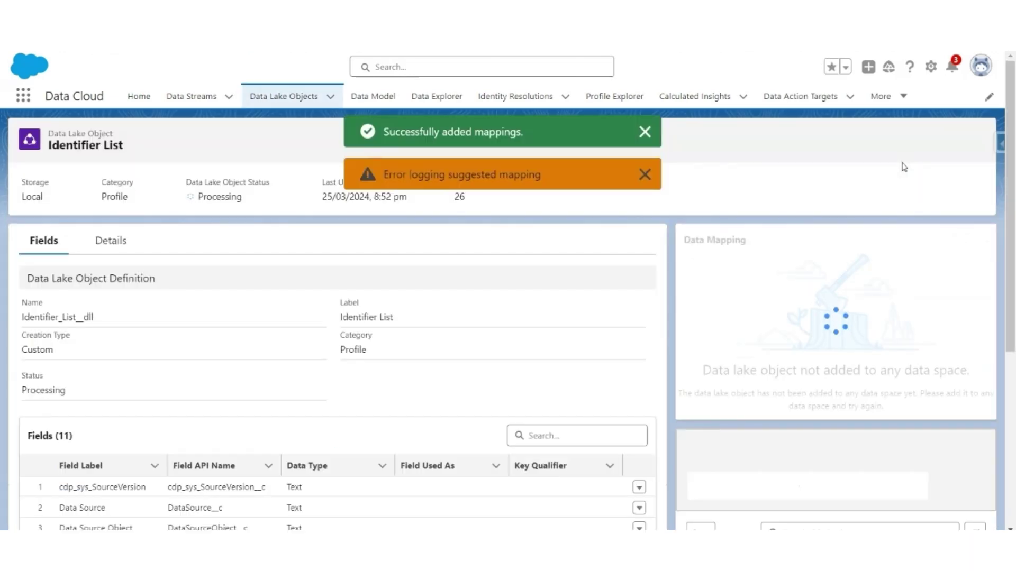
Dismiss the notifications, open the Email Address List data lake object and start its data mapping
{"action": "left_click", "coordinate": [643, 179]}
{"action": "left_click", "coordinate": [302, 99]}
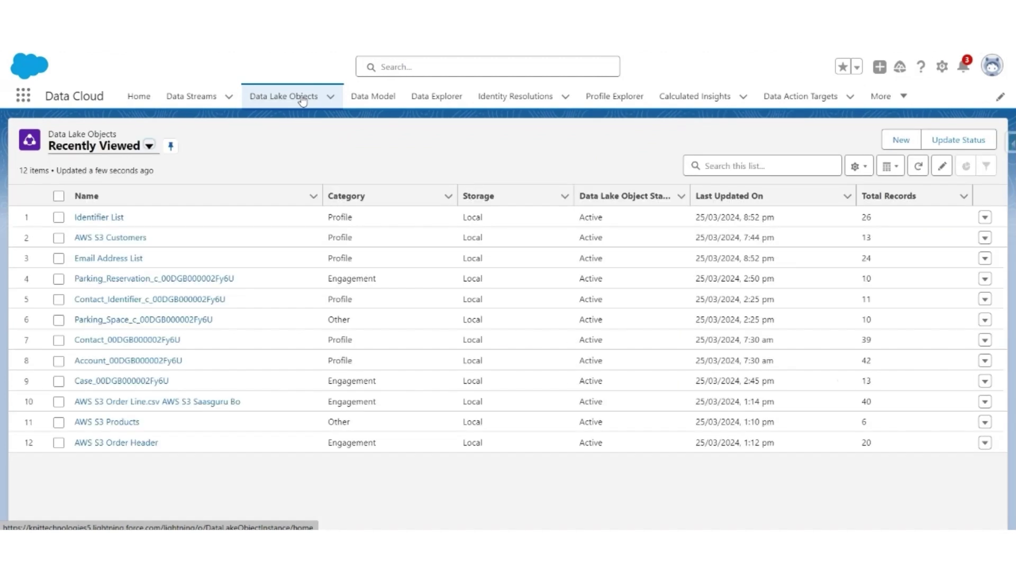
{"action": "left_click", "coordinate": [109, 259]}
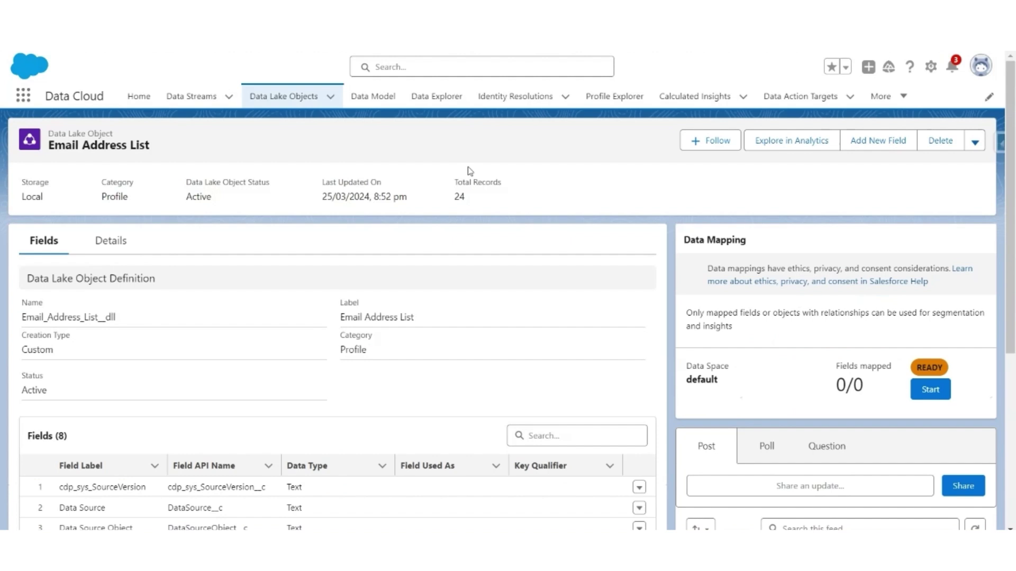
{"action": "left_click", "coordinate": [930, 391]}
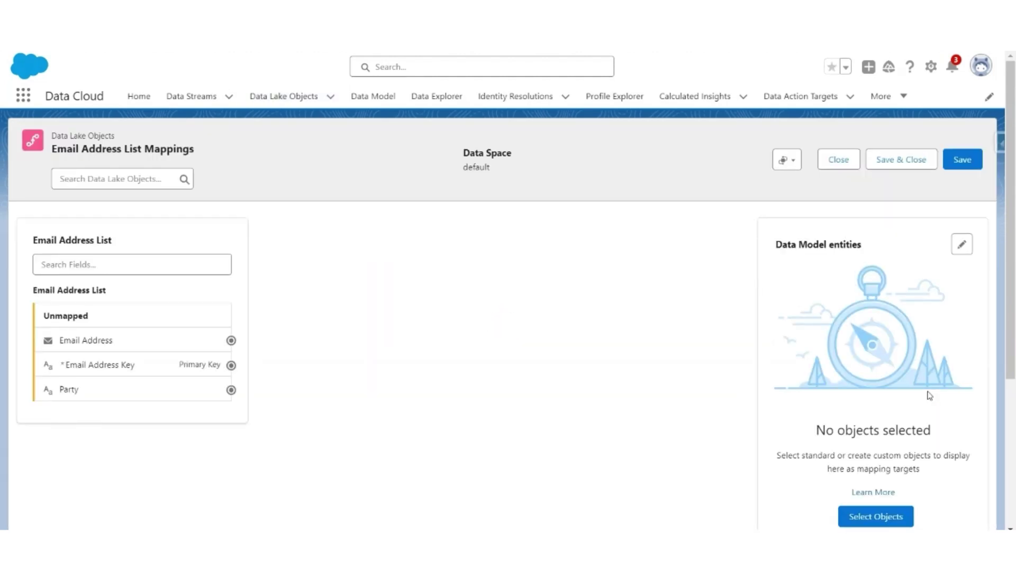
Add Contact Point Email as the mapping target for Email Address List
{"action": "left_click", "coordinate": [868, 517]}
{"action": "left_click", "coordinate": [680, 440]}
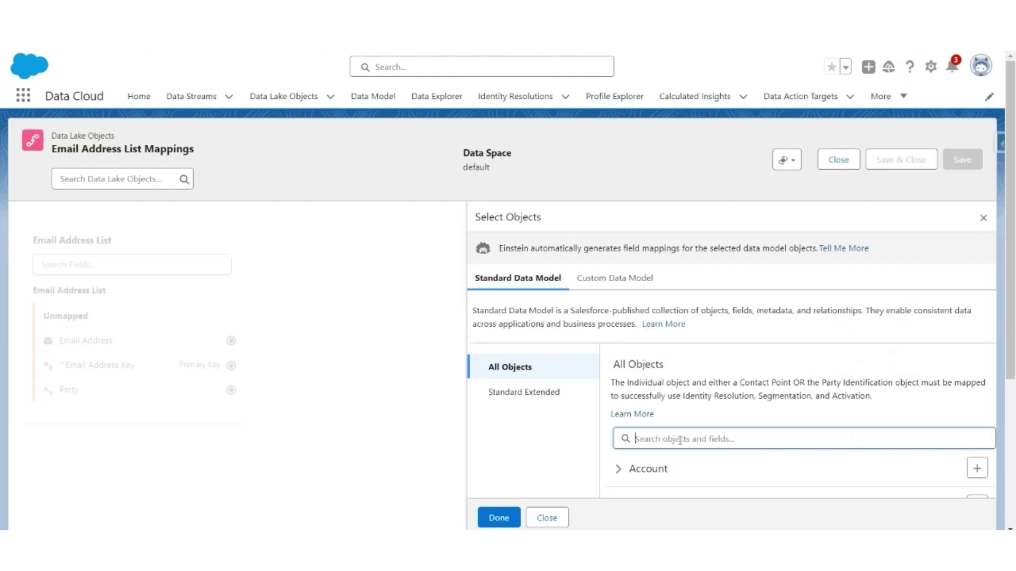
{"action": "type", "text": "contact po"}
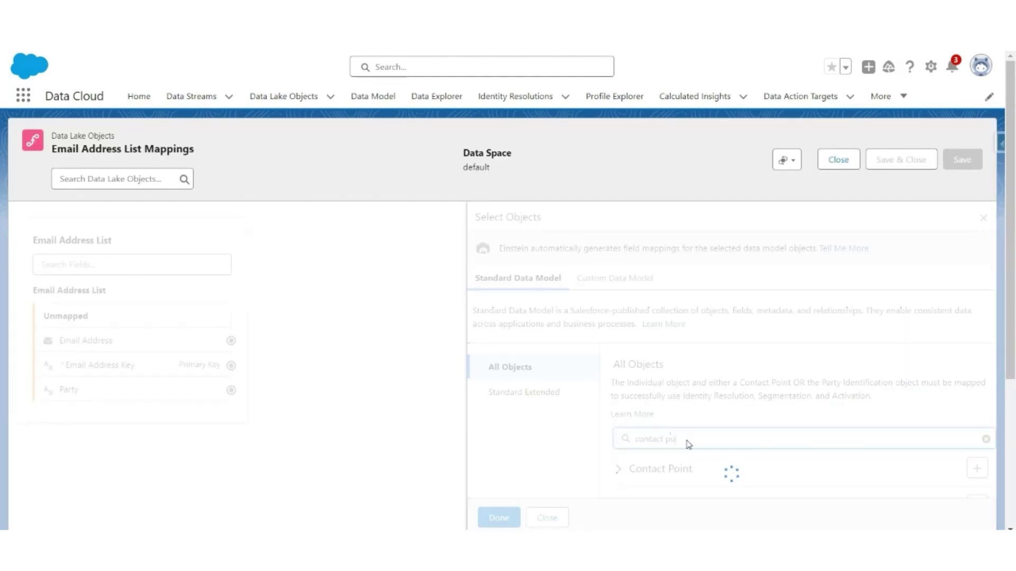
{"action": "type", "text": "int em"}
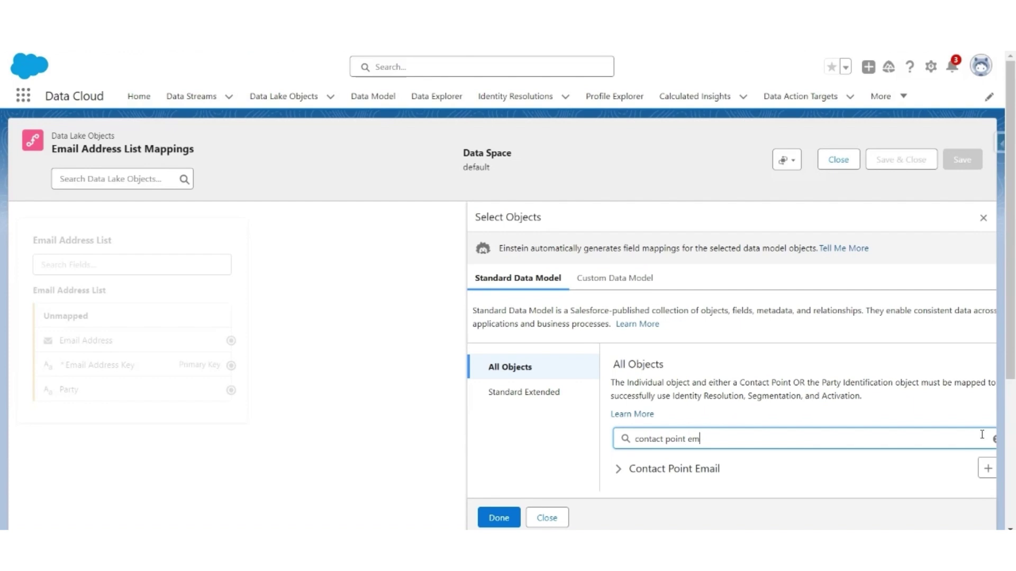
{"action": "left_click", "coordinate": [987, 469]}
{"action": "left_click", "coordinate": [505, 519]}
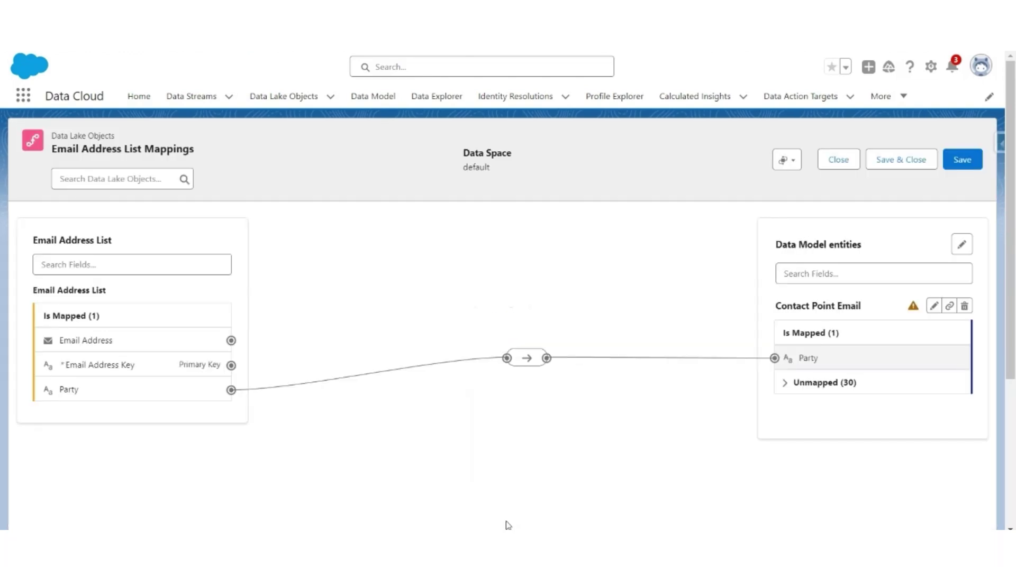
Map Email Address to Email Address and Email Address Key to Contact Point Email Id, then save
{"action": "left_click", "coordinate": [794, 384]}
{"action": "left_click", "coordinate": [104, 347]}
{"action": "scroll", "coordinate": [583, 392], "scroll_direction": "down", "scroll_amount": 6}
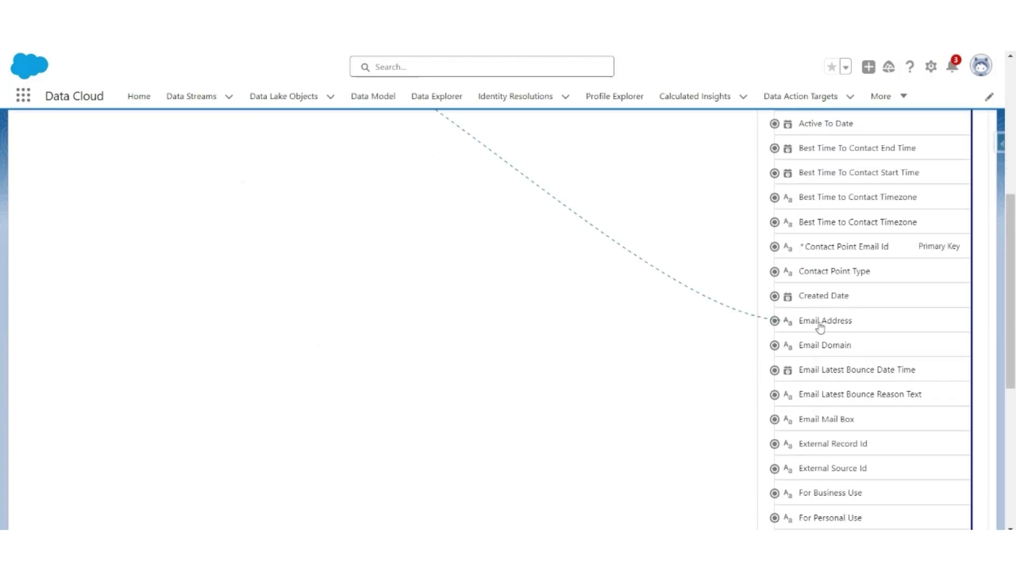
{"action": "left_click", "coordinate": [809, 321]}
{"action": "left_click", "coordinate": [139, 365]}
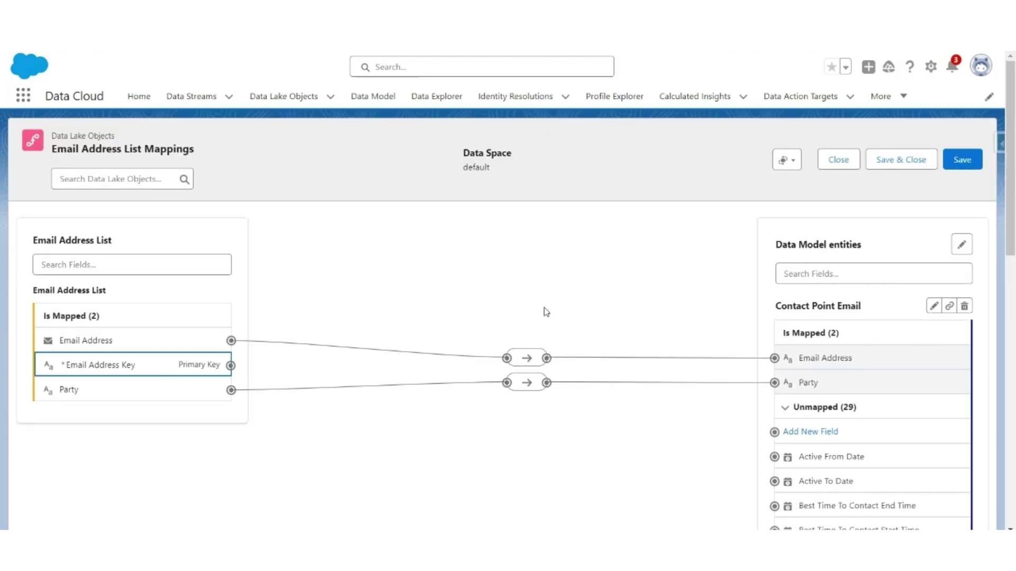
{"action": "scroll", "coordinate": [586, 313], "scroll_direction": "down", "scroll_amount": 4}
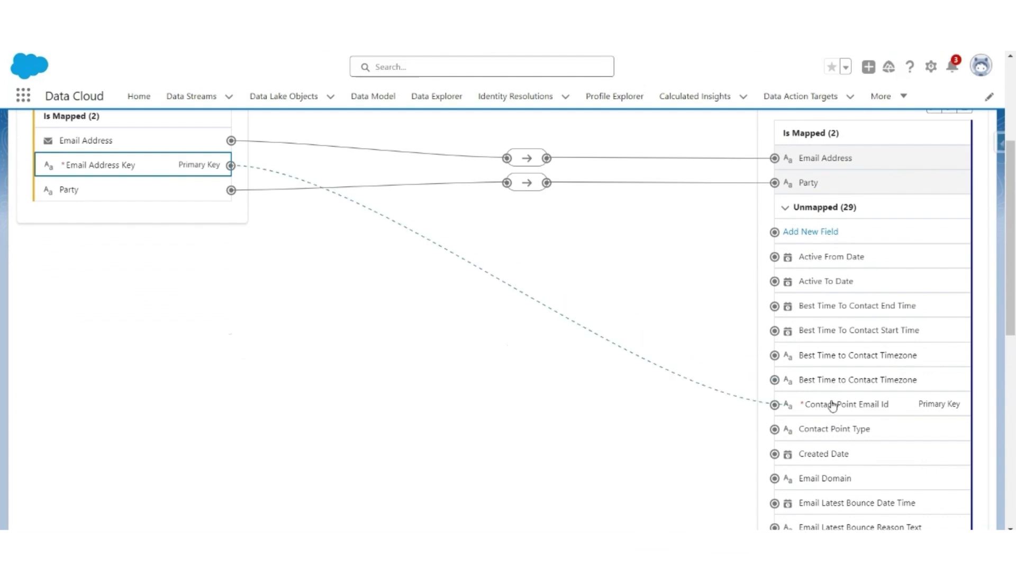
{"action": "left_click", "coordinate": [832, 404]}
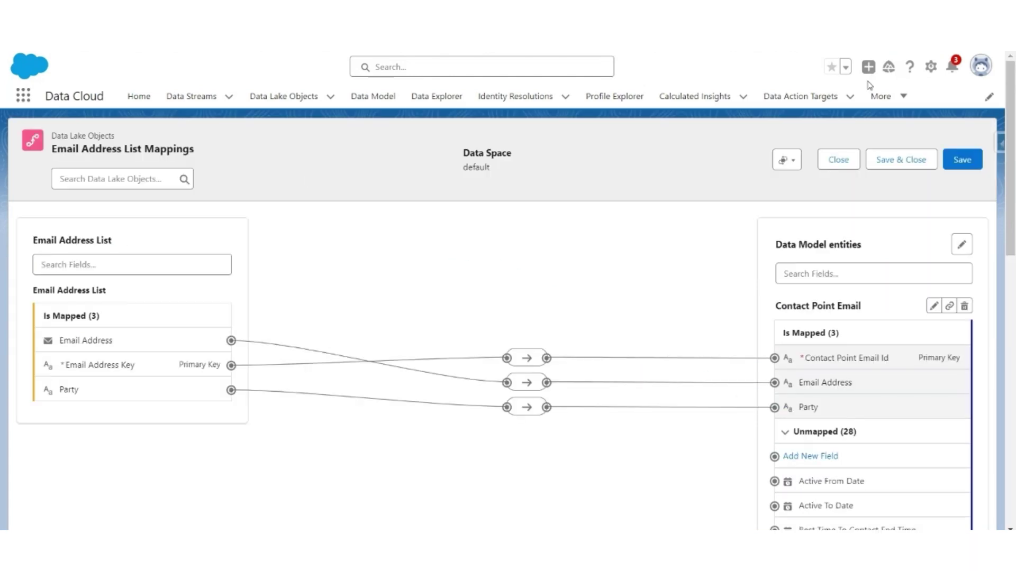
{"action": "left_click", "coordinate": [904, 166]}
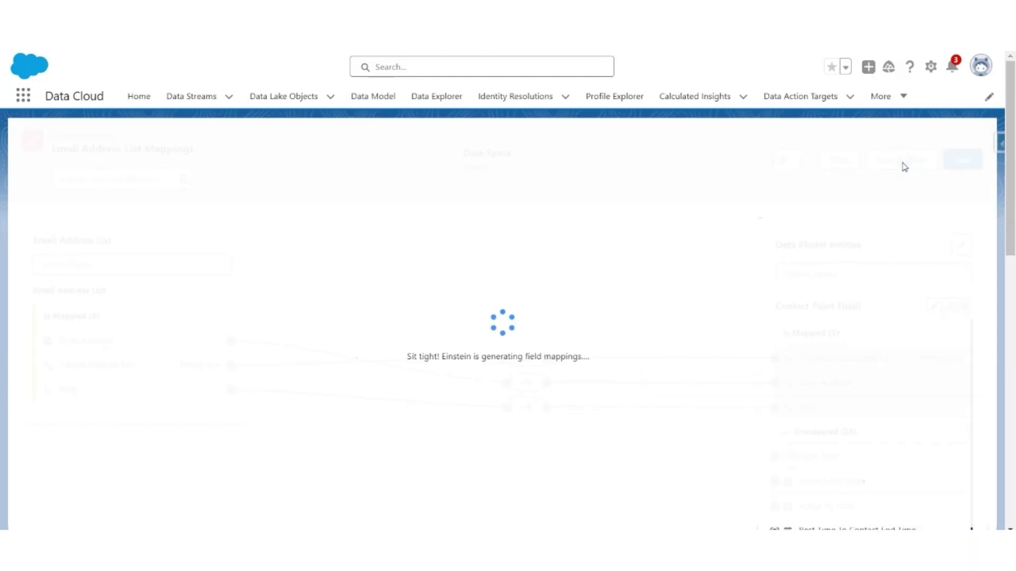